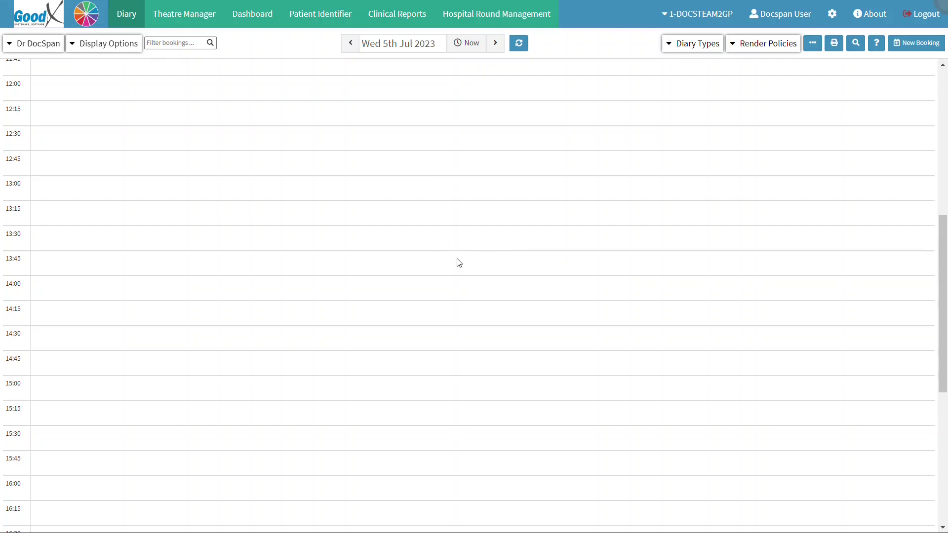
# Step: Go to Communication > CRM > Booking reminder SMS from the module wheel
pyautogui.click(86, 14)
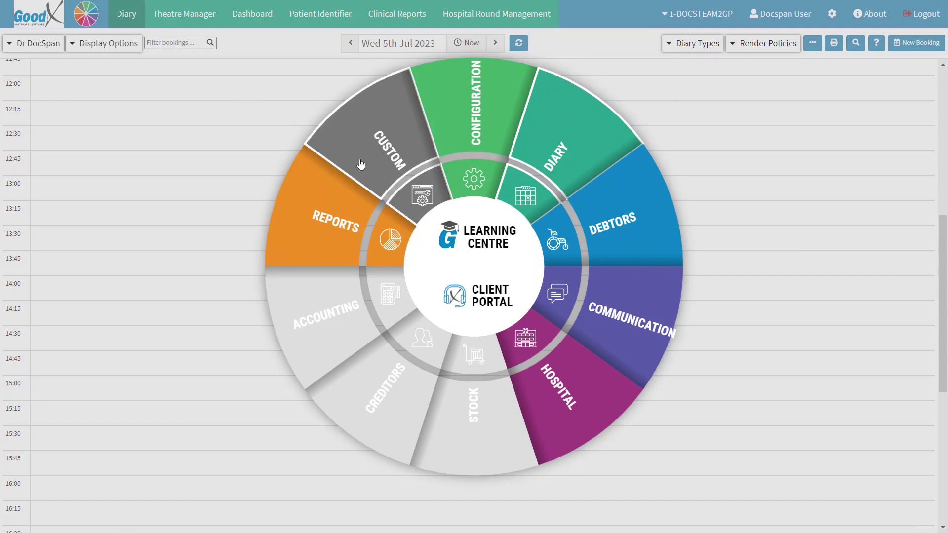
pyautogui.click(604, 294)
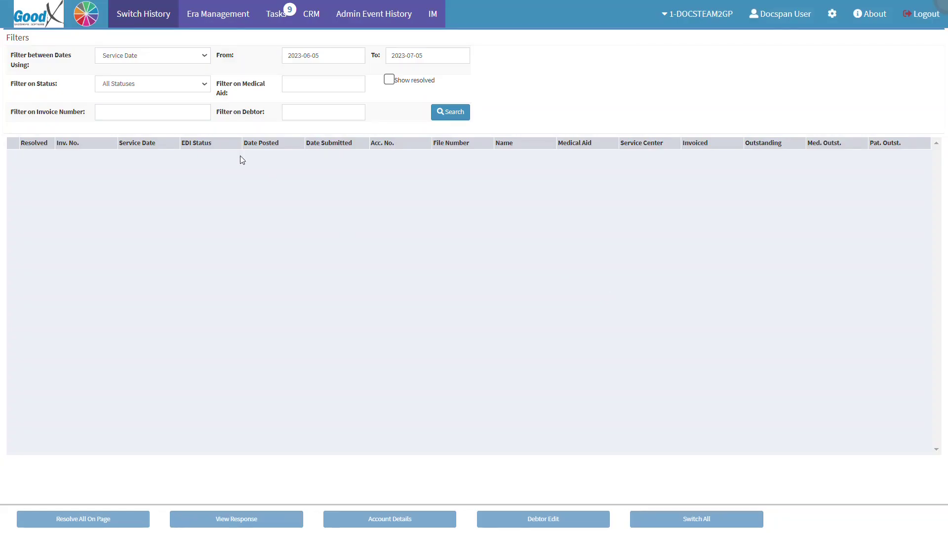
pyautogui.click(147, 21)
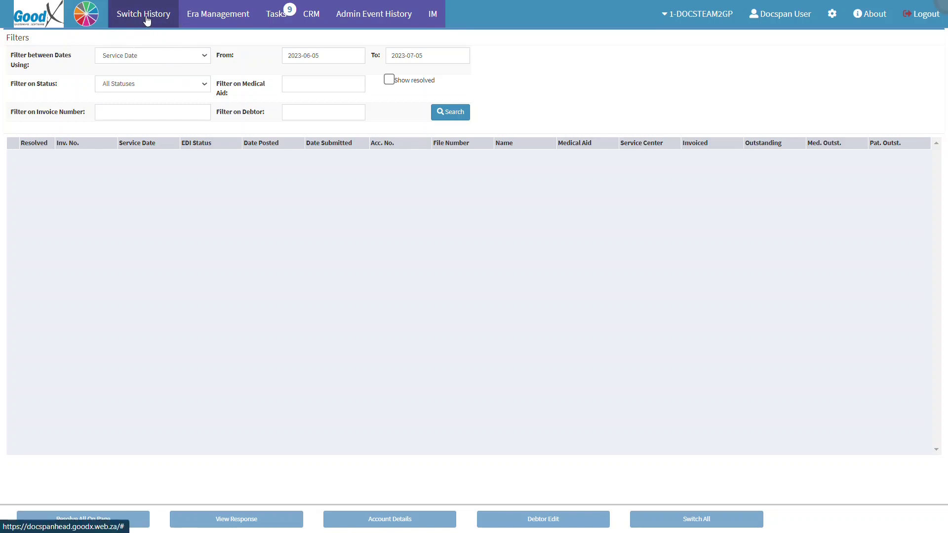
pyautogui.click(311, 21)
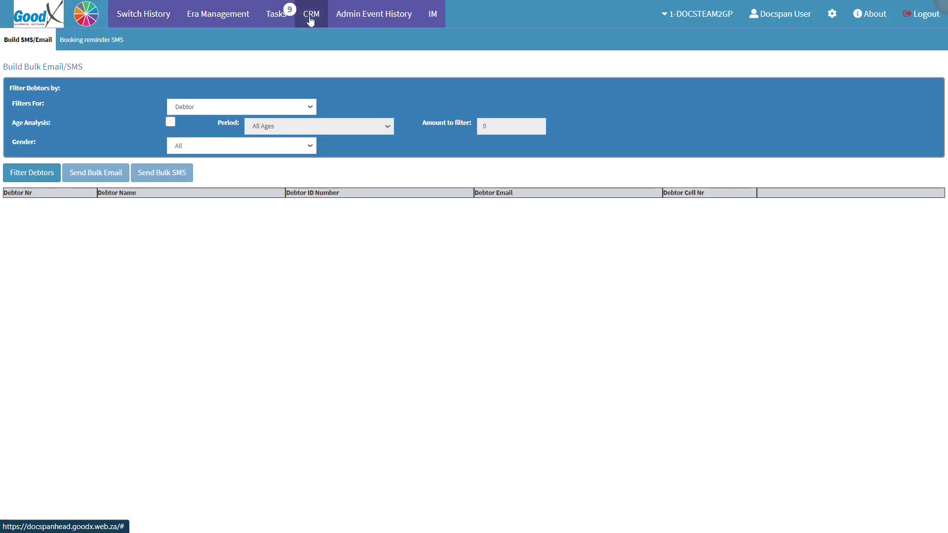
pyautogui.click(114, 42)
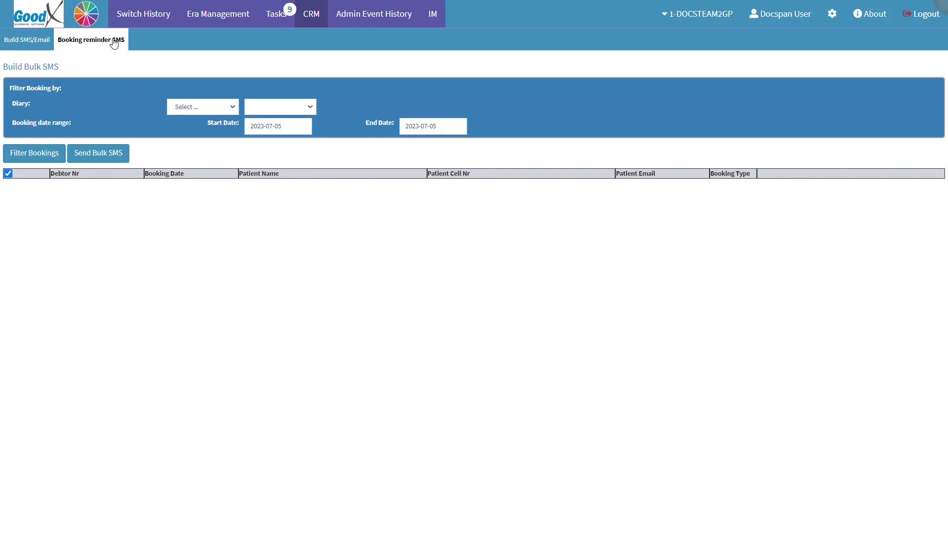
# Step: Filter bookings to the DOCSTEAM2GP diary for Dr DocSpan, Consultation type only
pyautogui.click(69, 88)
pyautogui.click(176, 105)
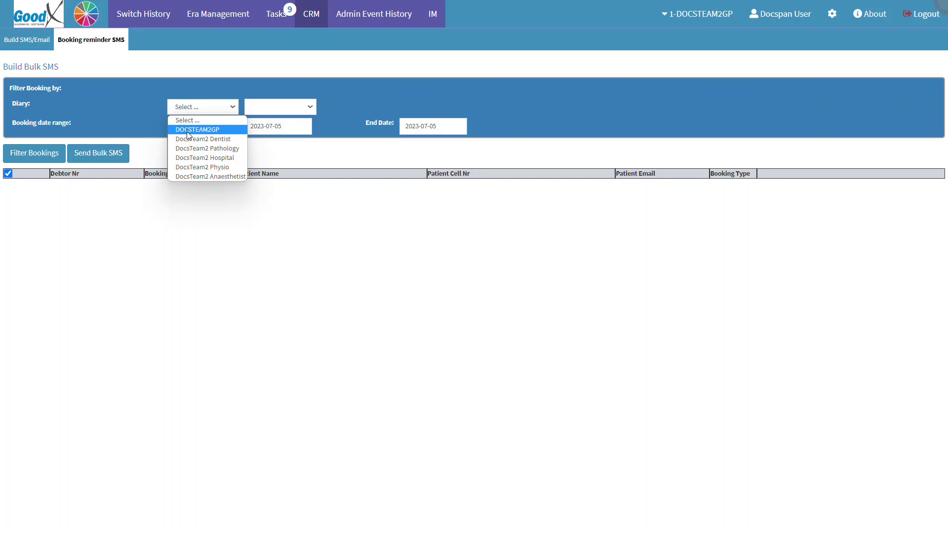
pyautogui.click(187, 131)
pyautogui.click(260, 106)
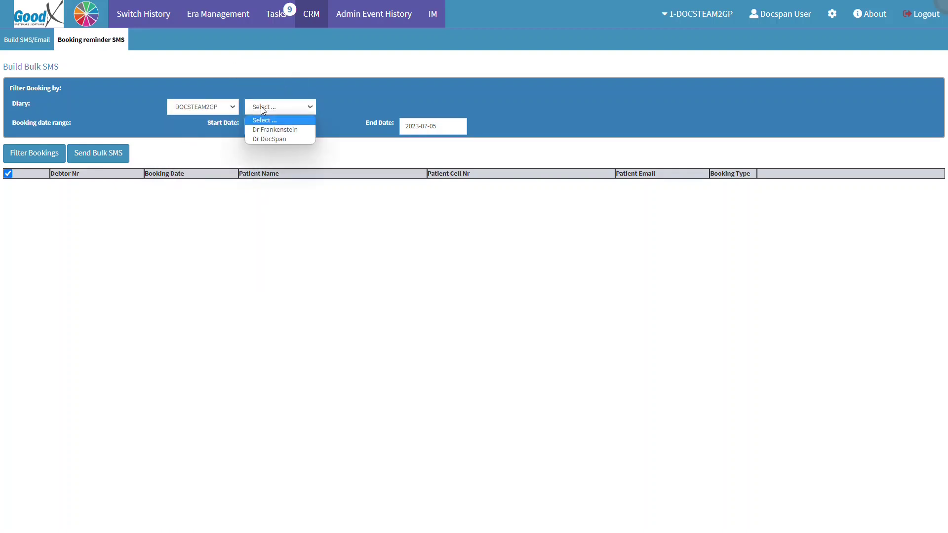
pyautogui.click(271, 138)
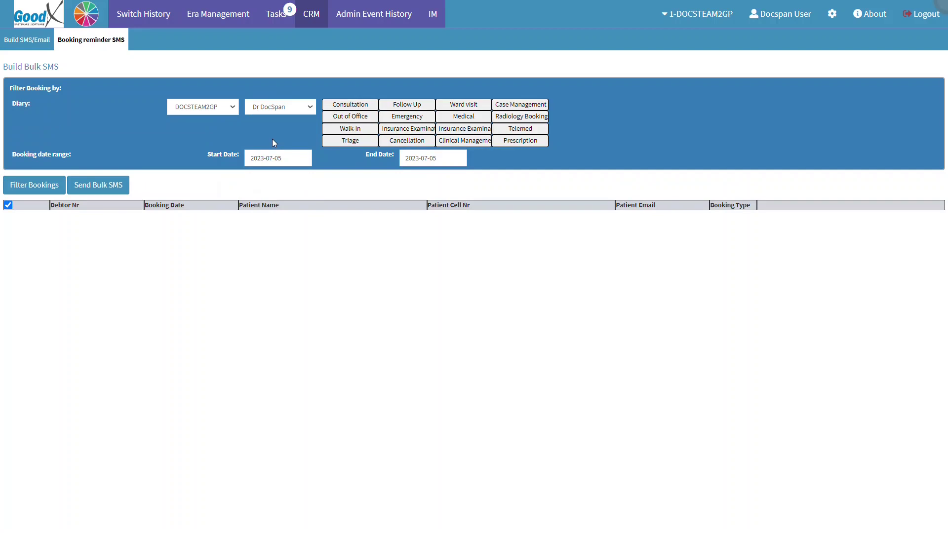
pyautogui.click(343, 107)
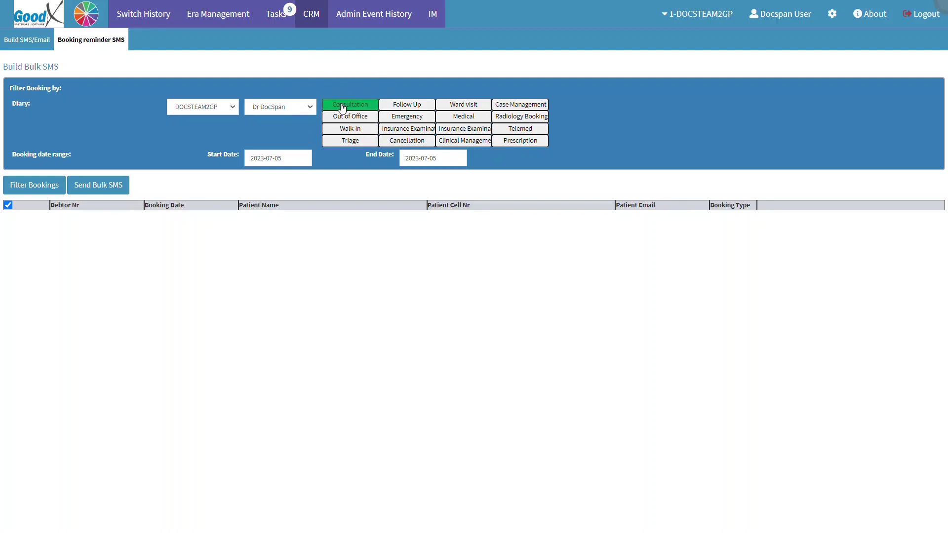
pyautogui.click(87, 156)
# Step: Set the booking end date to 12 July 2023 and list the matching bookings
pyautogui.click(276, 158)
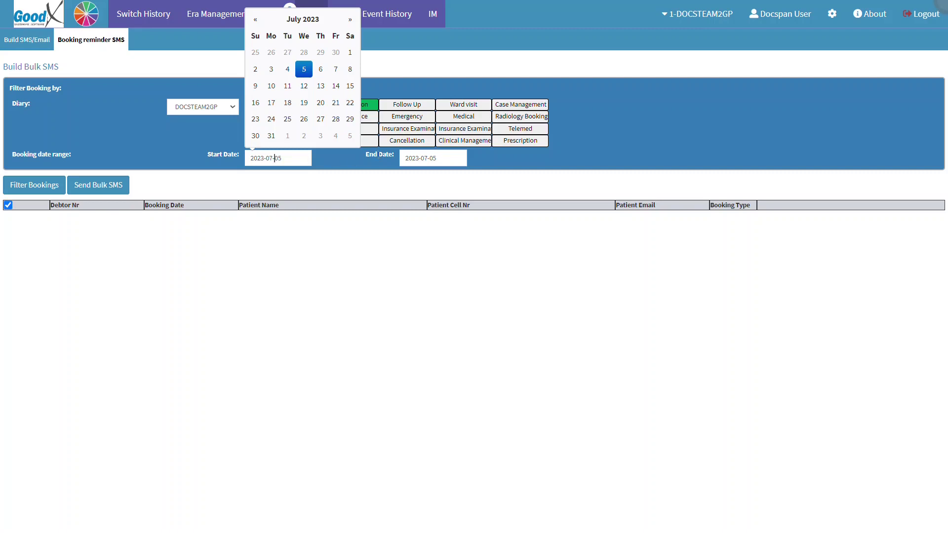
pyautogui.click(436, 159)
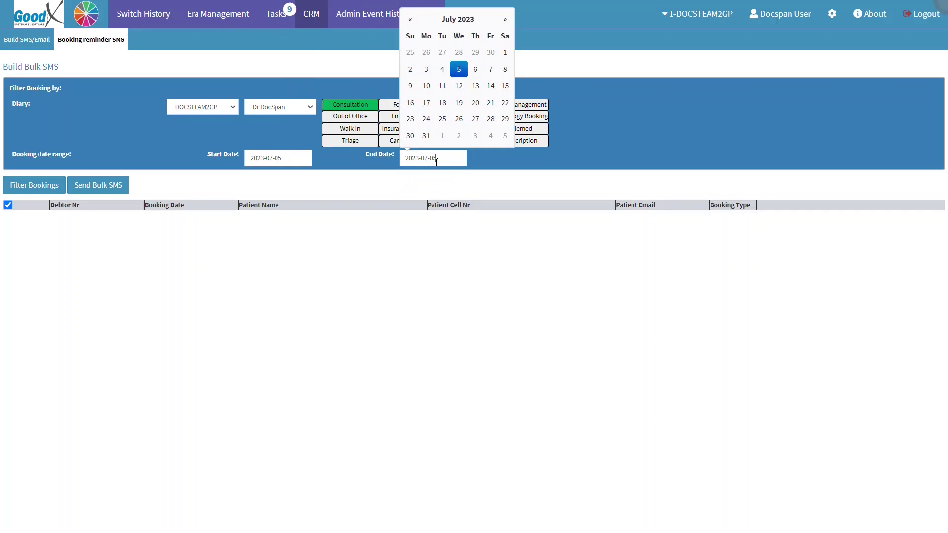
pyautogui.click(462, 90)
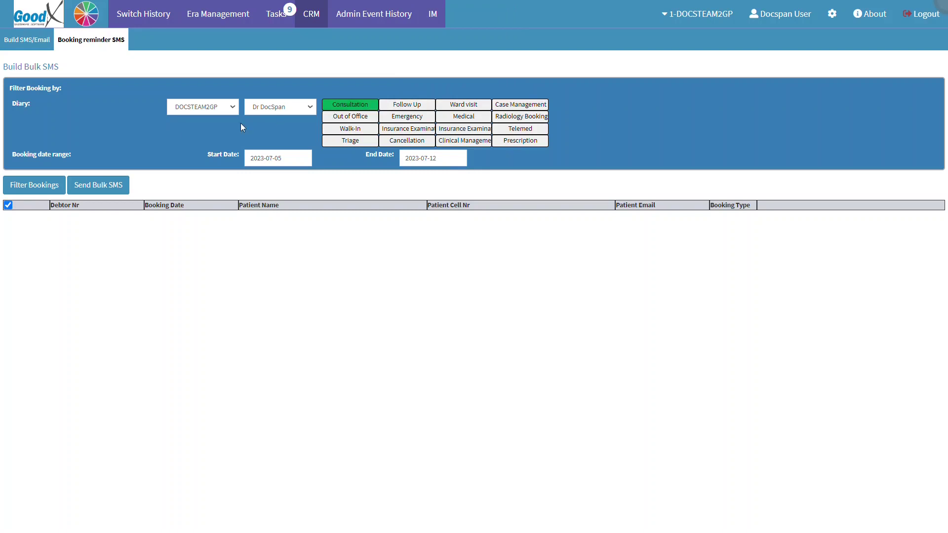
pyautogui.click(25, 188)
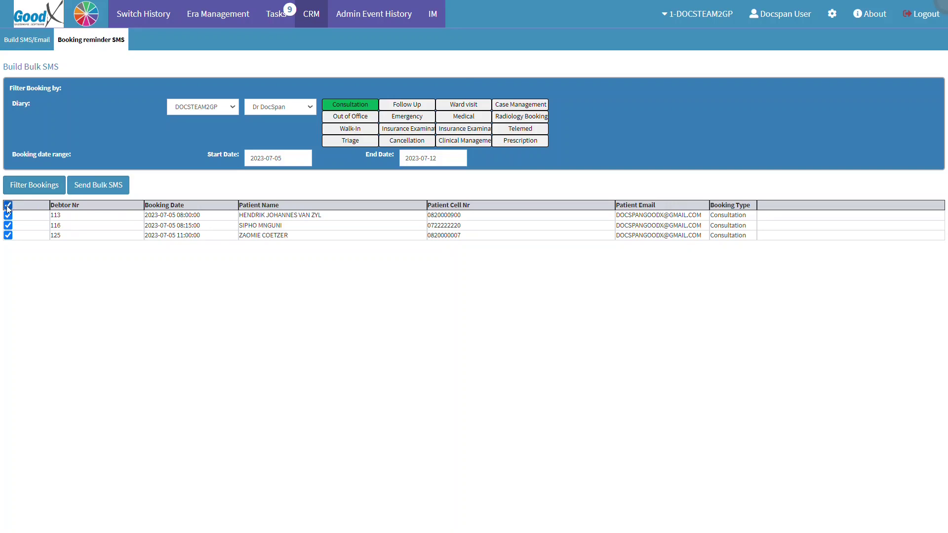
# Step: Toggle the select-all and debtor 116 checkboxes, leaving all three bookings ticked
pyautogui.click(7, 206)
pyautogui.click(7, 205)
pyautogui.click(9, 226)
pyautogui.click(9, 225)
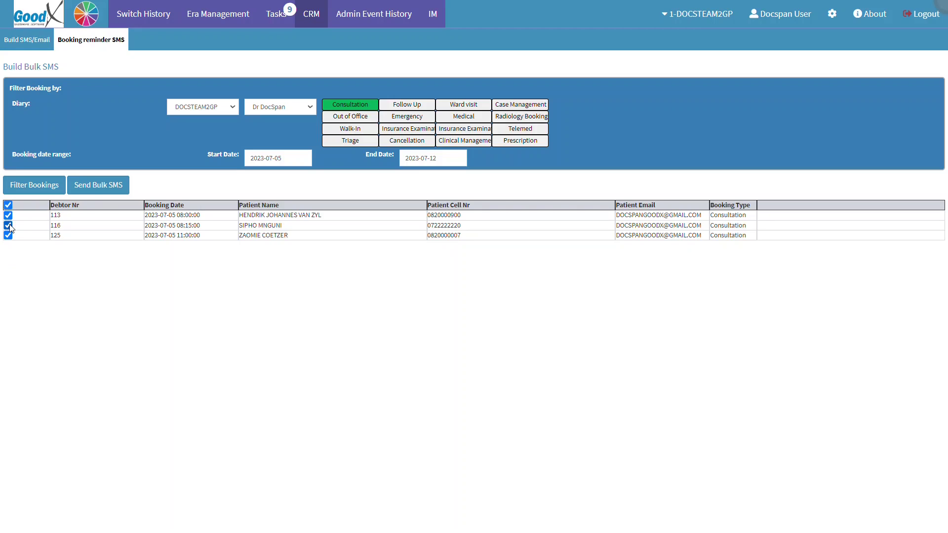
# Step: Start a bulk SMS to the ticked bookings using the REMINDER SMS template
pyautogui.click(88, 186)
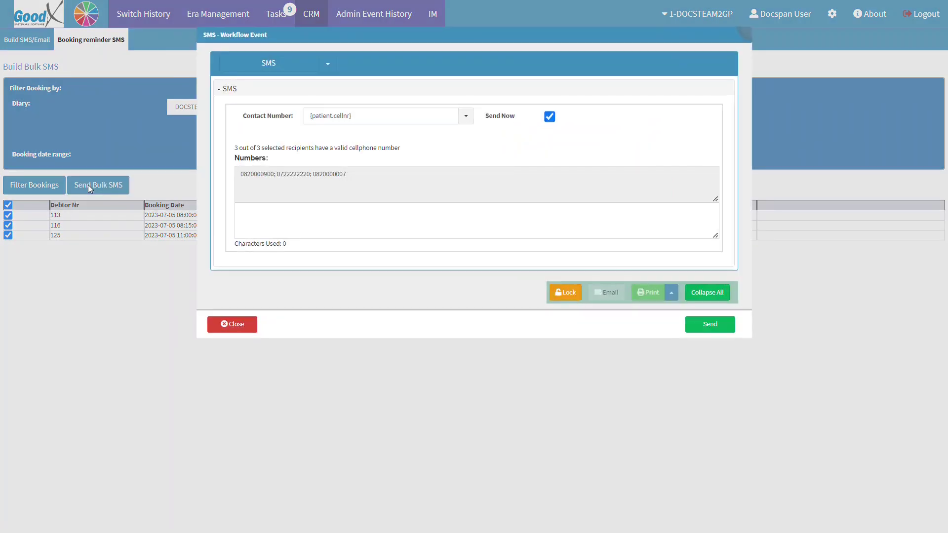
pyautogui.click(325, 64)
pyautogui.click(357, 100)
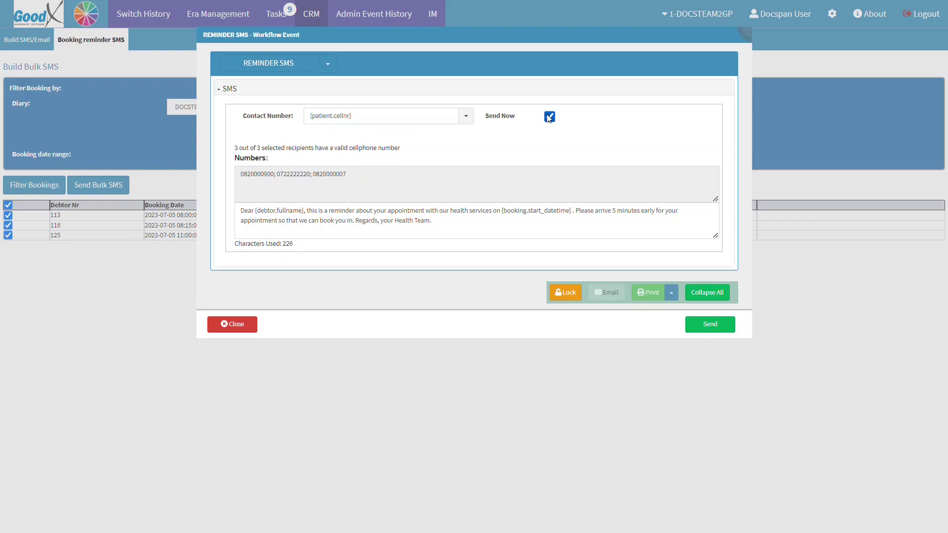
# Step: Turn off Send Now and set the send date to 6 July 2023
pyautogui.click(549, 117)
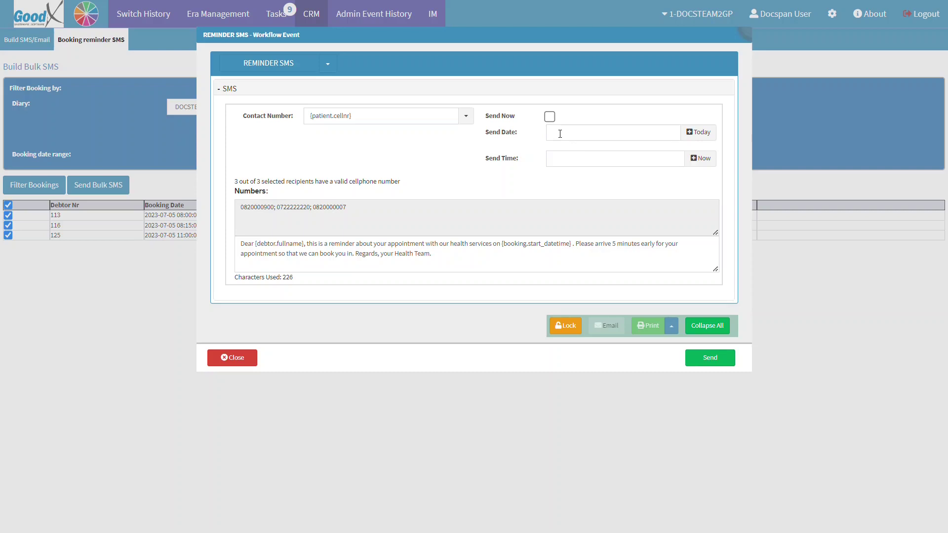
pyautogui.click(560, 134)
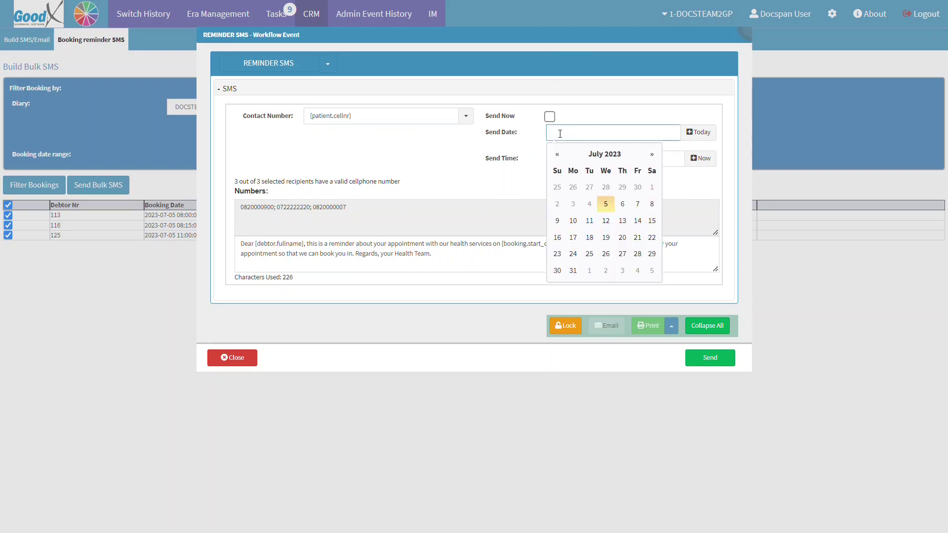
pyautogui.click(623, 204)
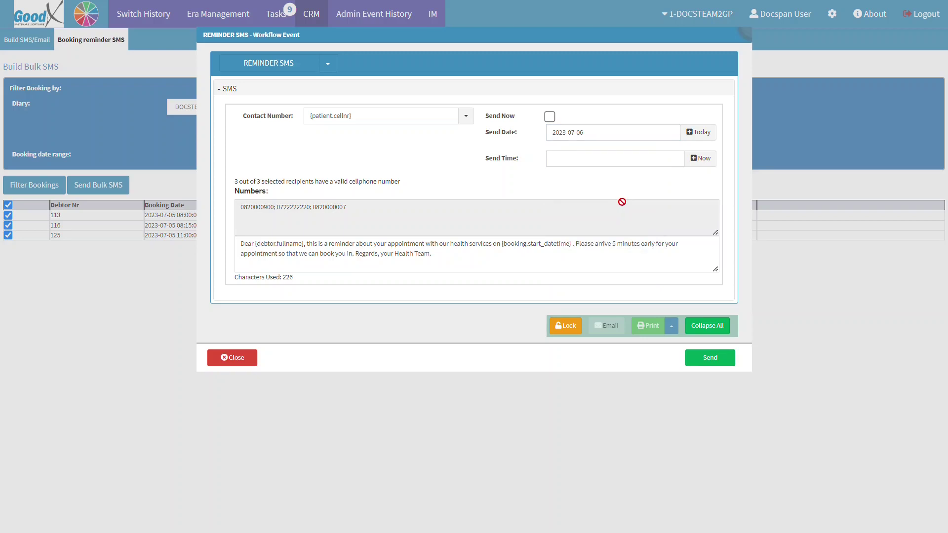
pyautogui.click(692, 138)
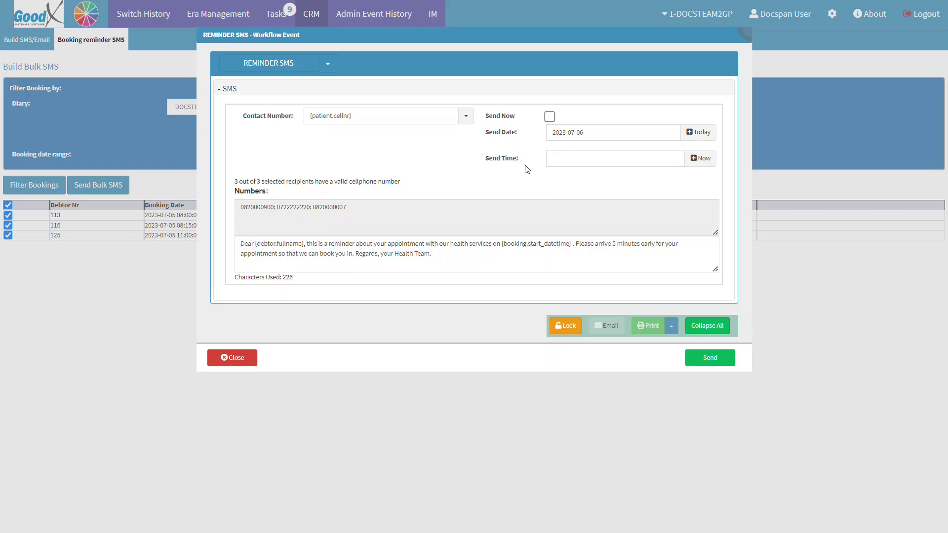
# Step: Set the send time to 12:00, then leave the dialog to the unsaved-changes prompt
pyautogui.click(566, 159)
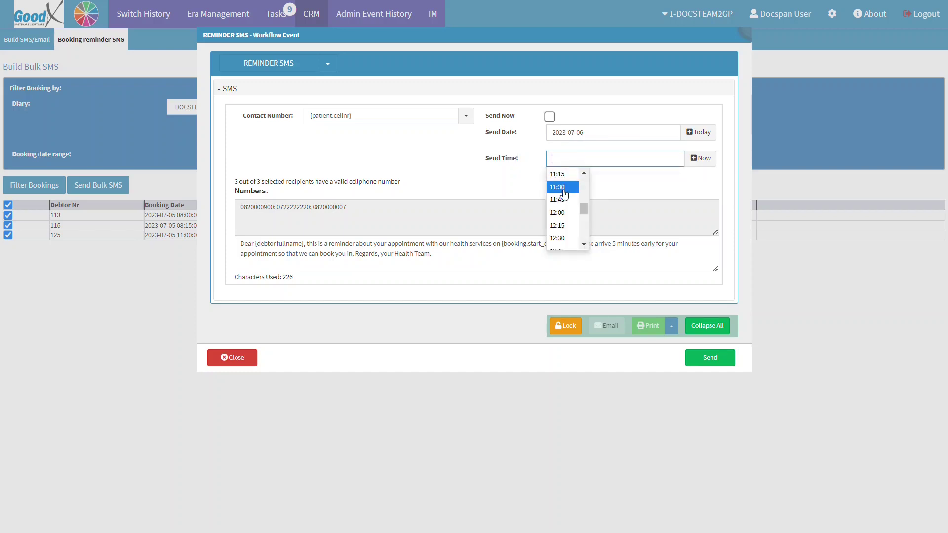
pyautogui.click(560, 212)
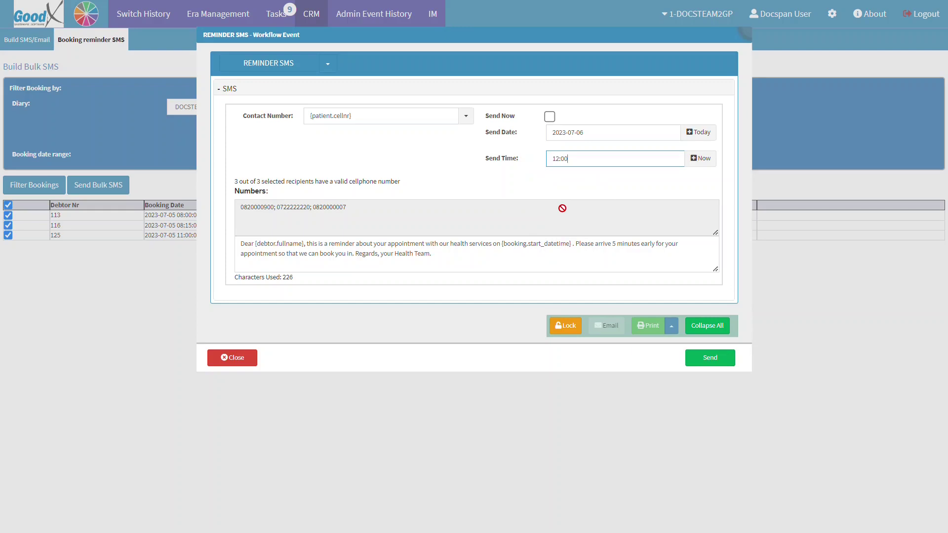
pyautogui.click(693, 166)
pyautogui.click(274, 196)
pyautogui.click(260, 254)
pyautogui.click(238, 359)
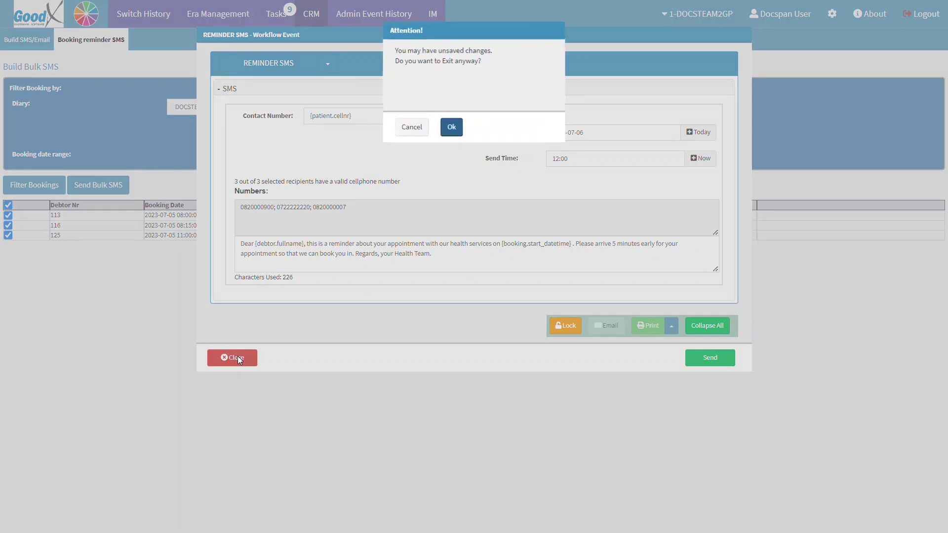
pyautogui.click(455, 38)
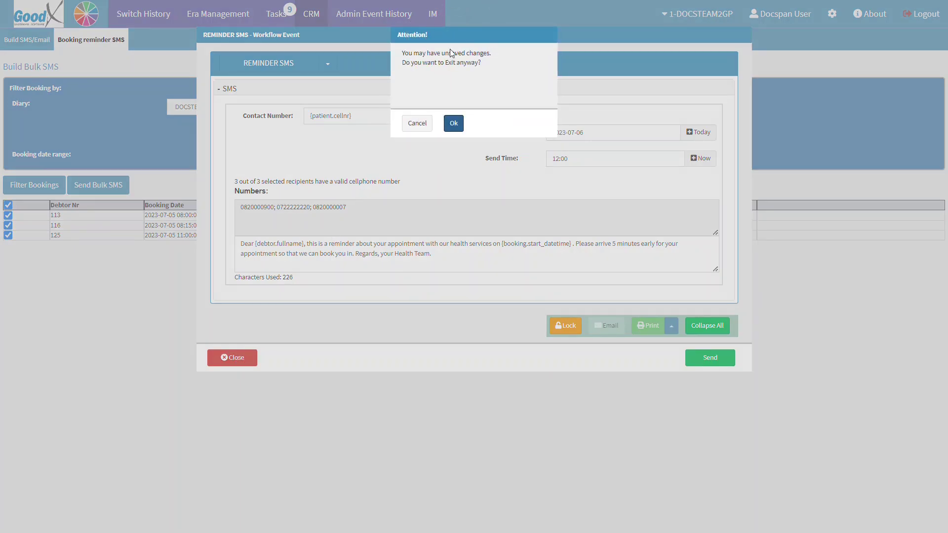
pyautogui.click(419, 126)
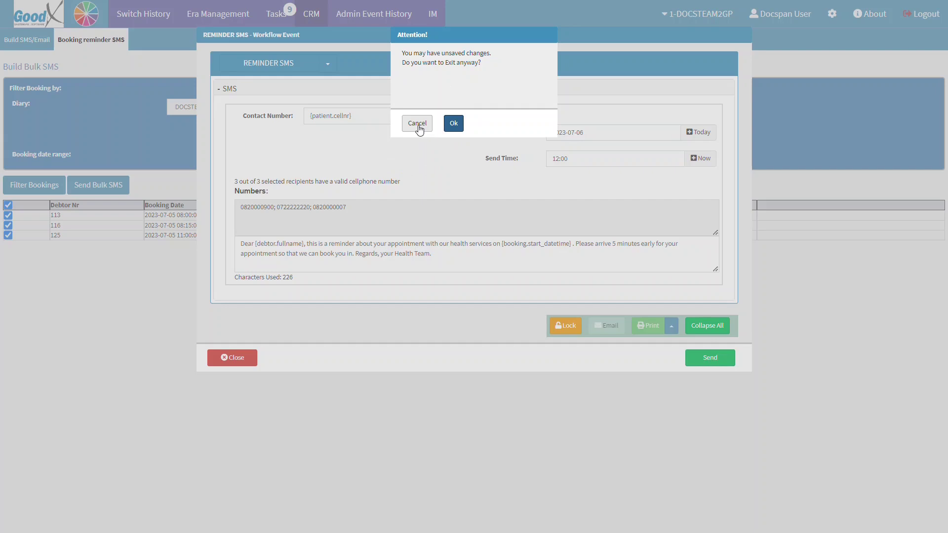
pyautogui.click(450, 127)
pyautogui.click(425, 124)
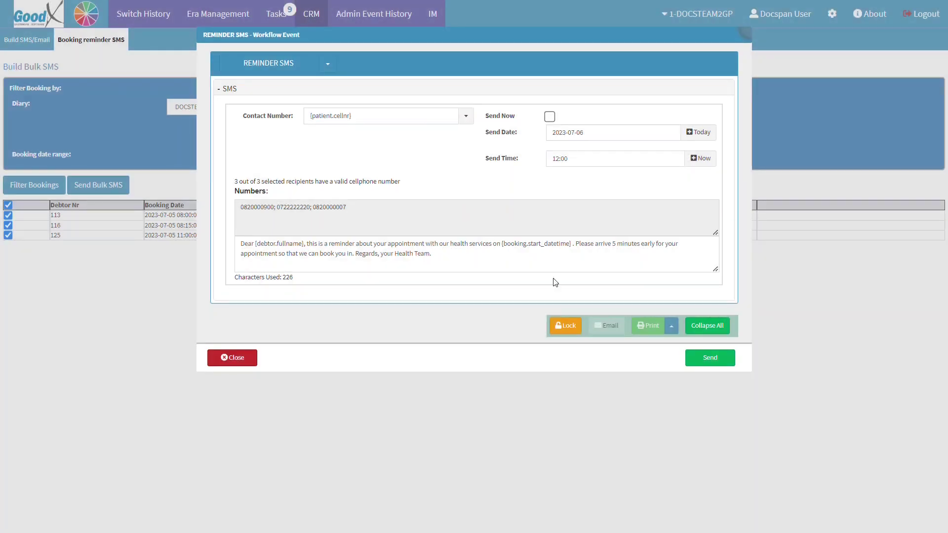
pyautogui.click(693, 362)
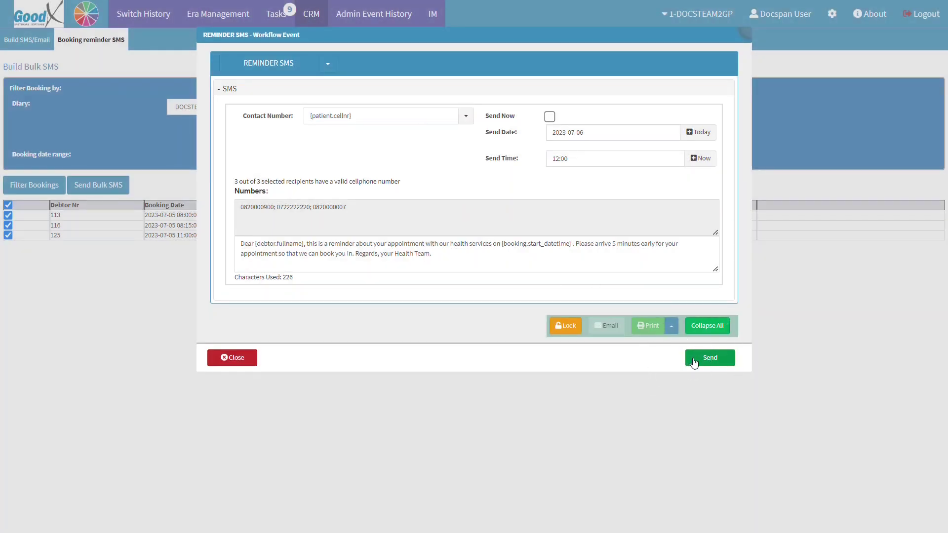